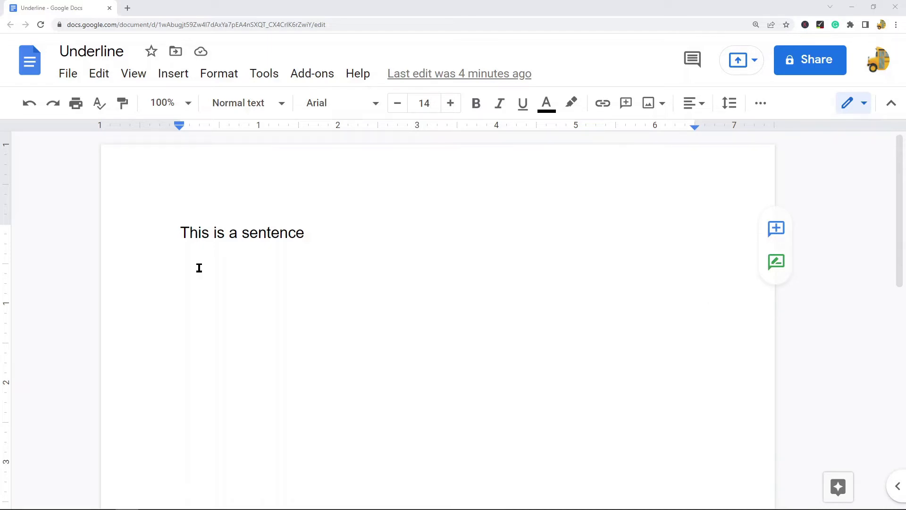
Select 'This is a sentence' and toggle the toolbar Underline button on, then off.
click(180, 232)
shift+click(410, 248)
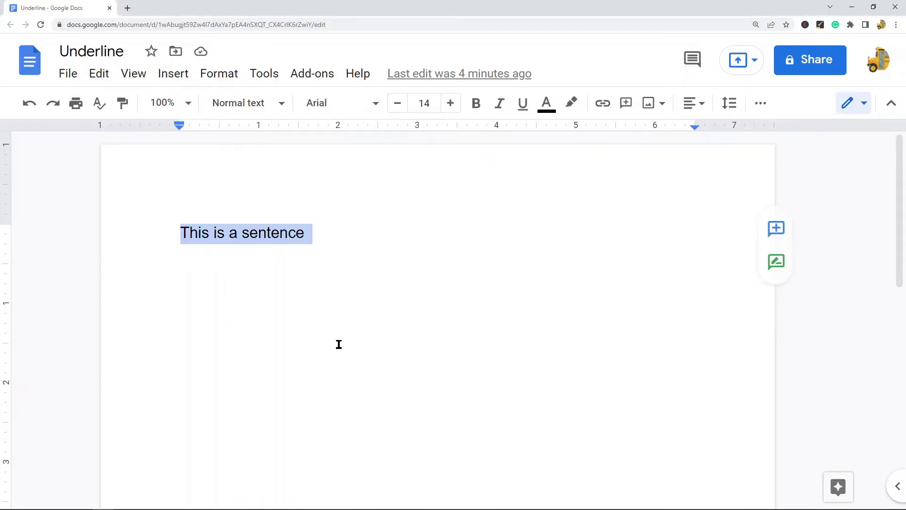
click(356, 233)
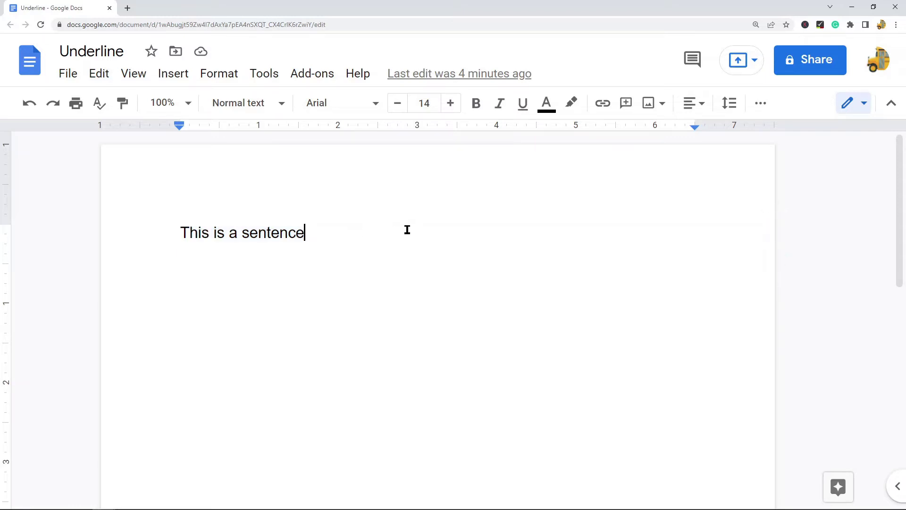
click(179, 231)
shift+click(471, 268)
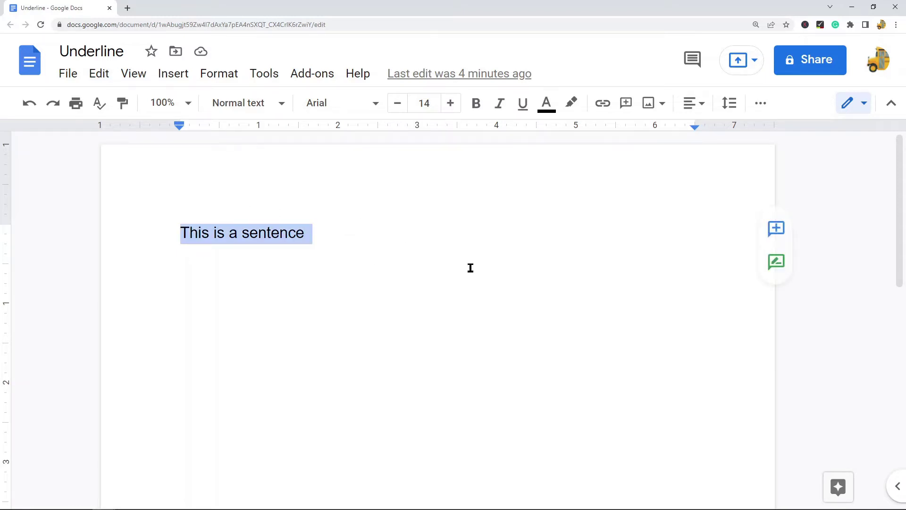
click(523, 107)
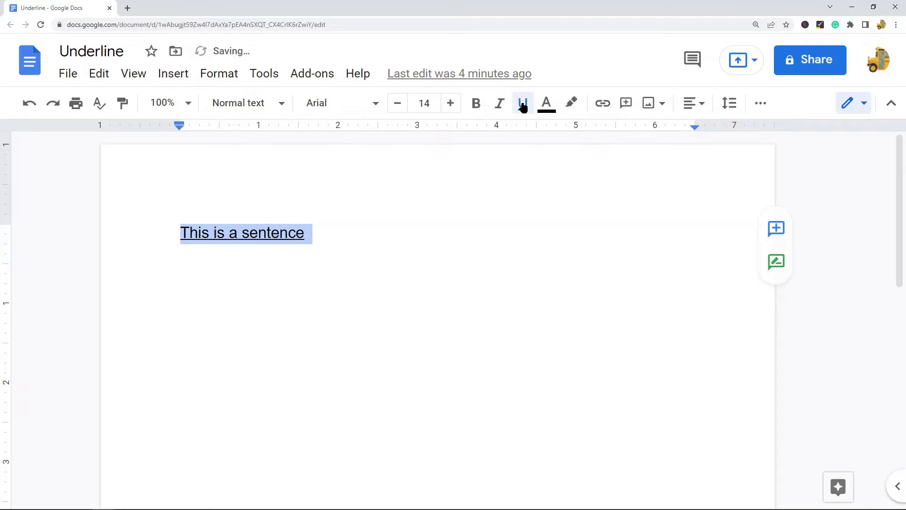
click(523, 106)
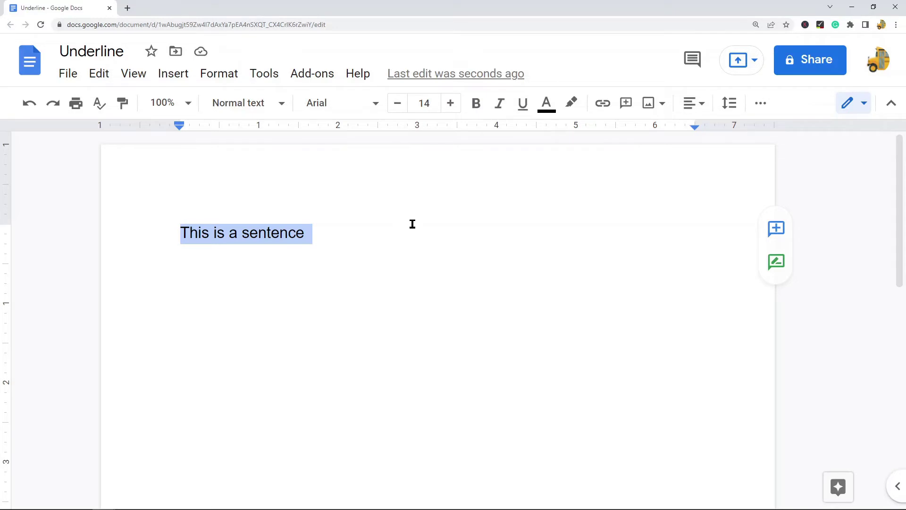
Underline the sentence with Ctrl+U, then remove it again with Ctrl+U.
key(ctrl+u)
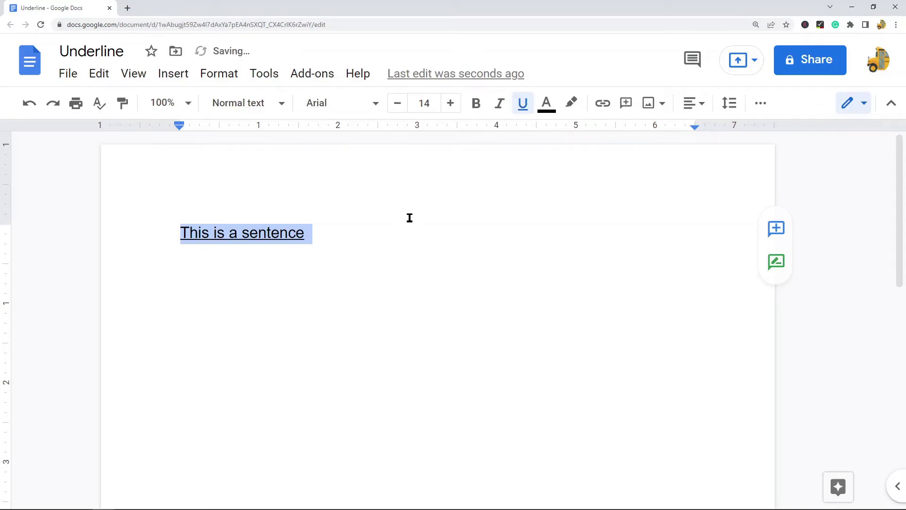
click(325, 240)
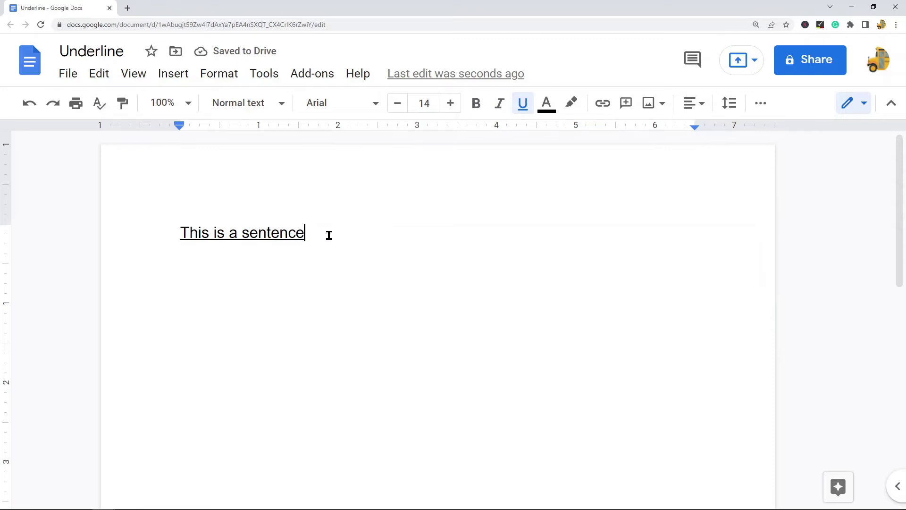
key(ctrl+a)
key(ctrl+u)
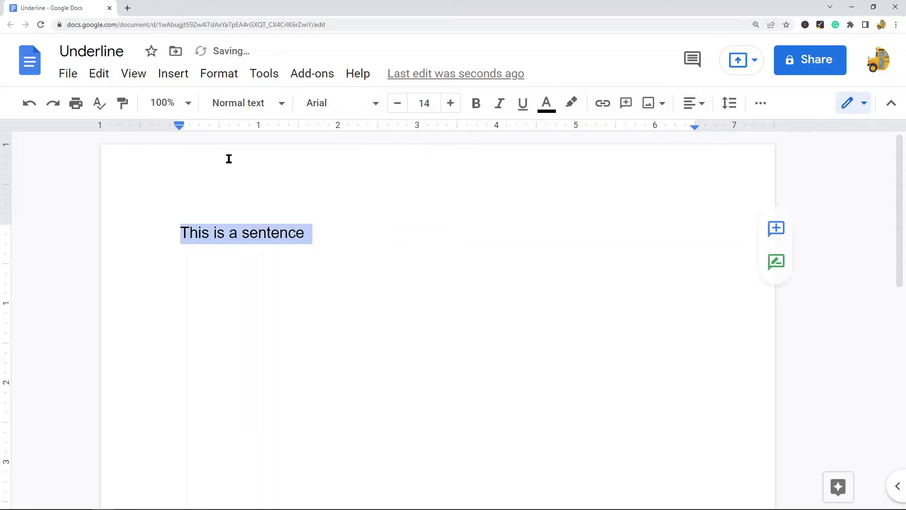
click(272, 257)
Underline the selected sentence through Format > Text > Underline.
click(169, 236)
shift+click(391, 239)
click(218, 76)
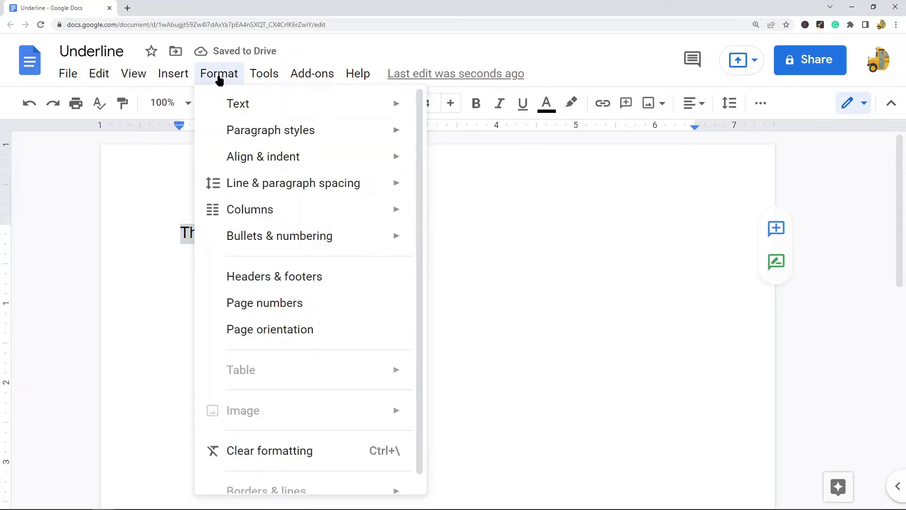
mouse_move(230, 109)
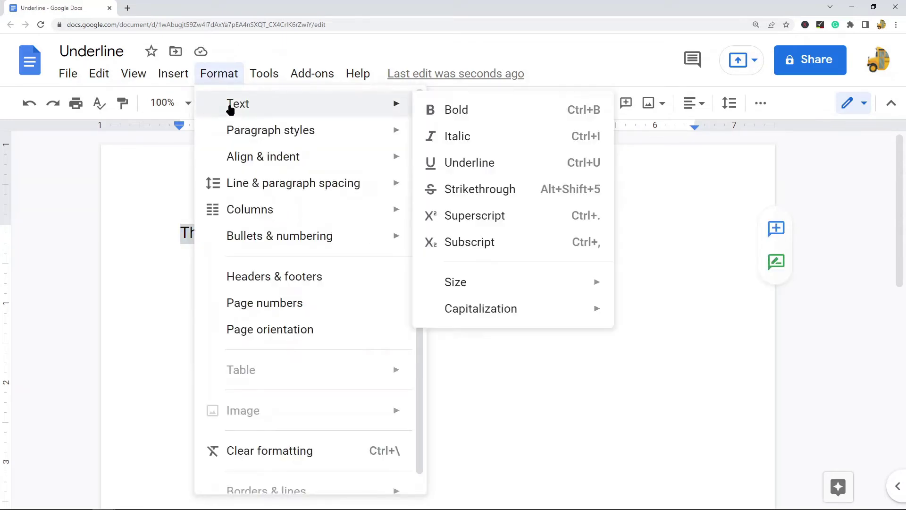
click(470, 164)
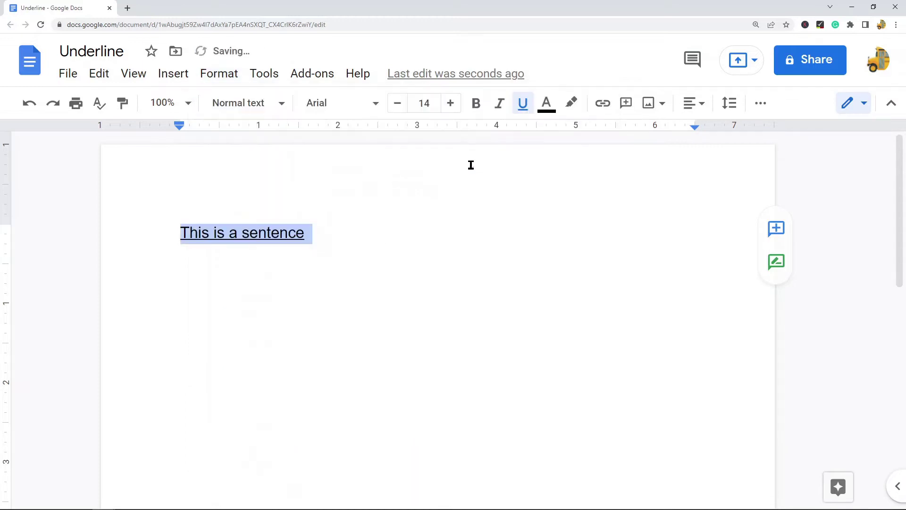
click(405, 248)
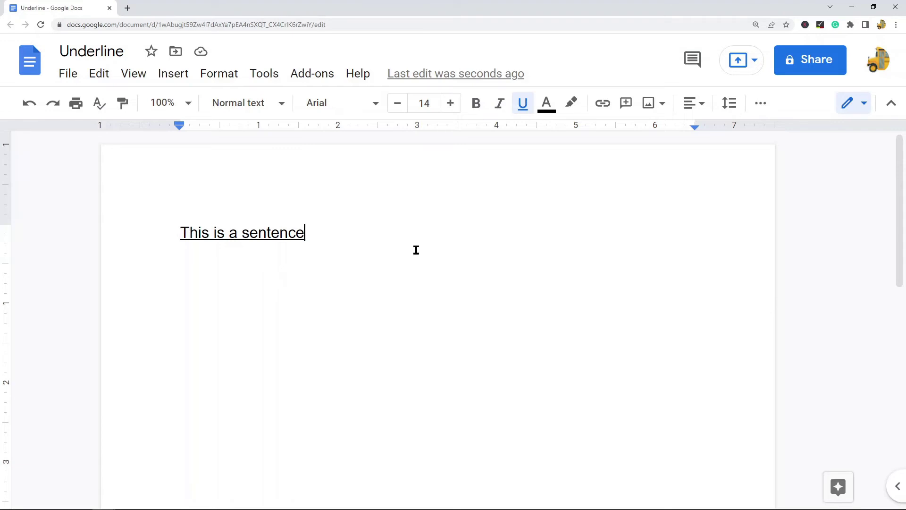
Remove the underline with Ctrl+U and reselect the plain sentence.
key(ctrl+a)
key(ctrl+u)
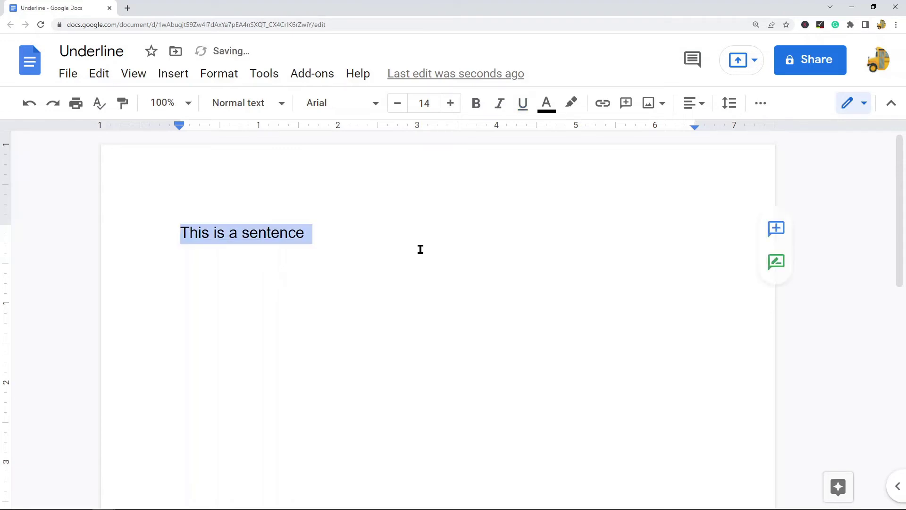
click(428, 247)
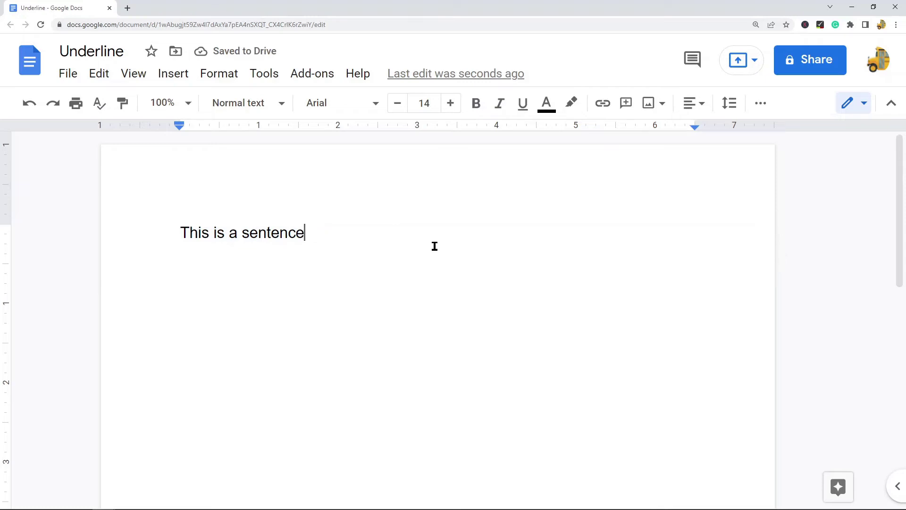
click(168, 248)
key(shift+End)
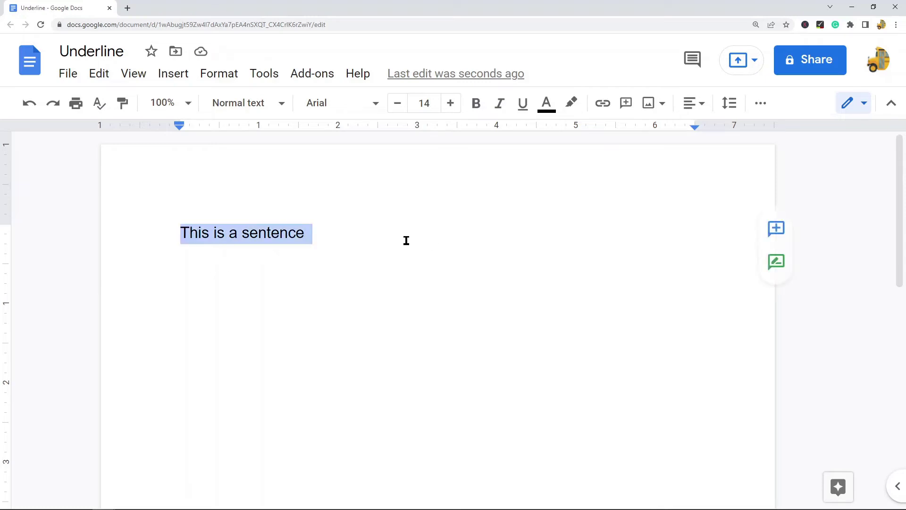
Add a 1 pt solid black bottom border to the paragraph via Borders and shading.
click(217, 79)
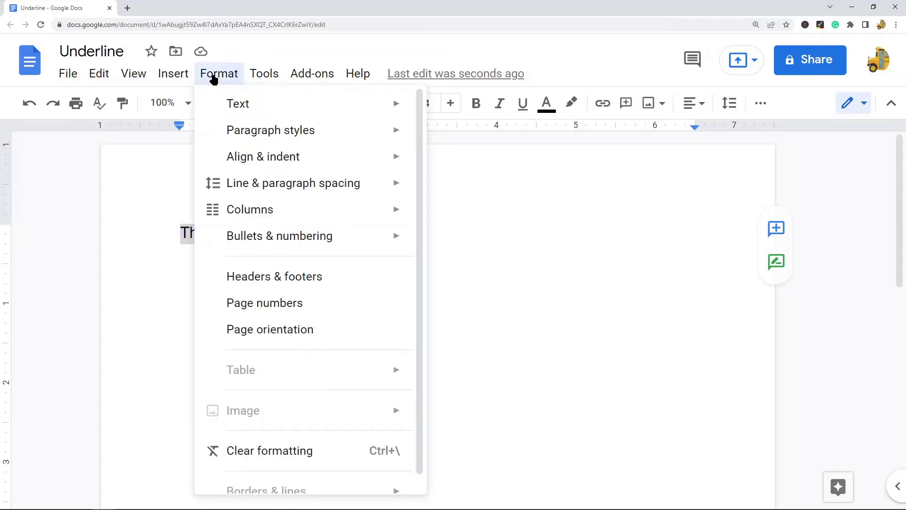
mouse_move(243, 128)
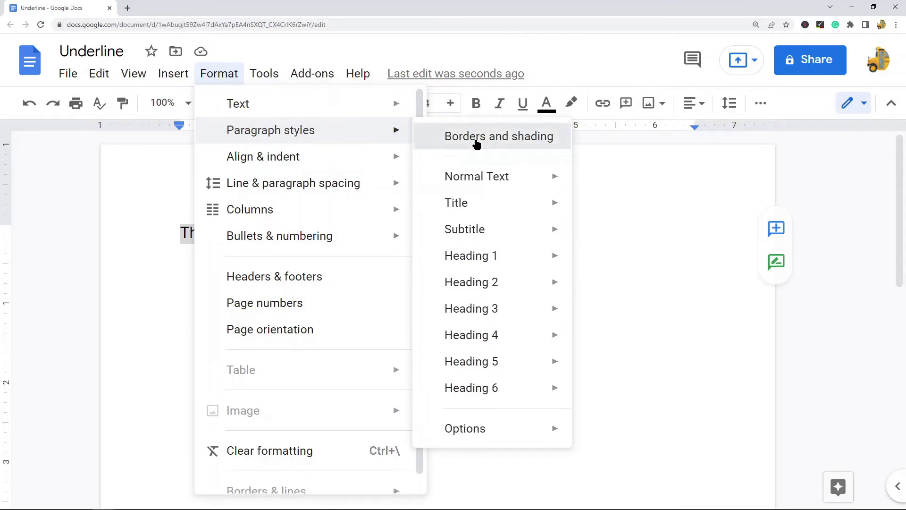
click(501, 144)
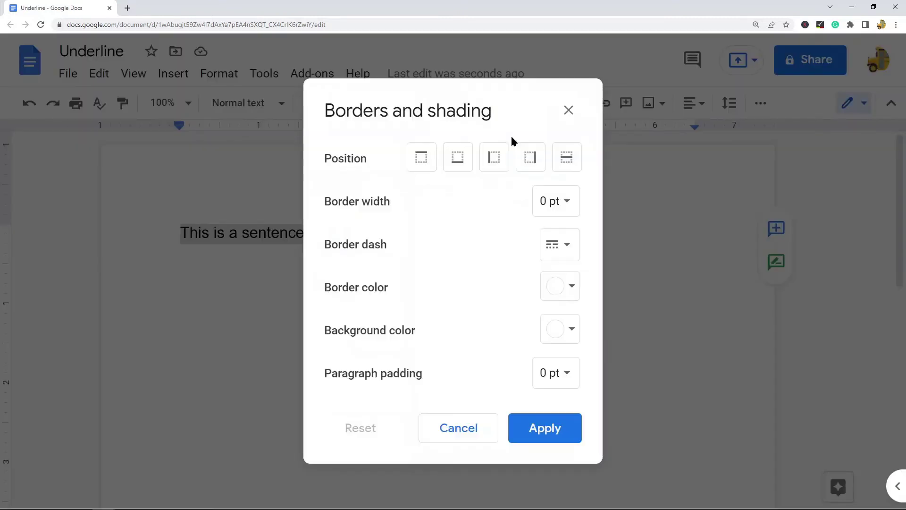
click(457, 162)
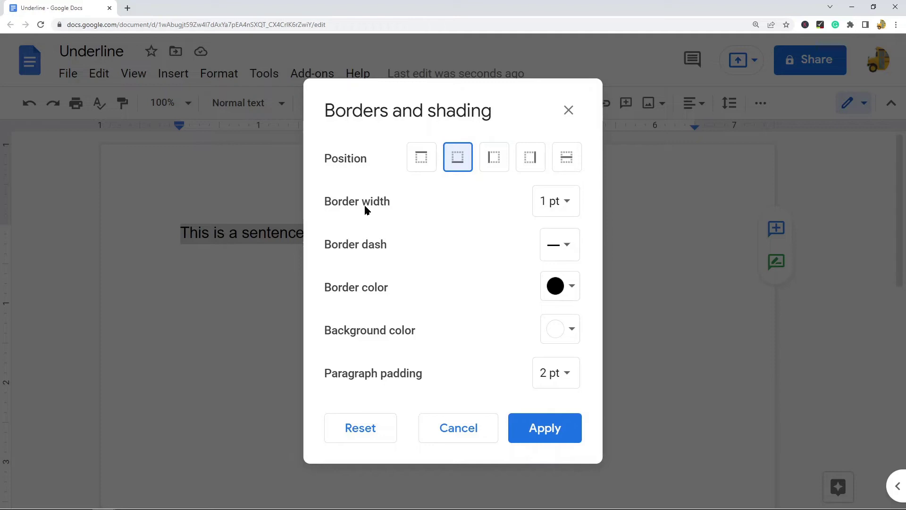
click(559, 244)
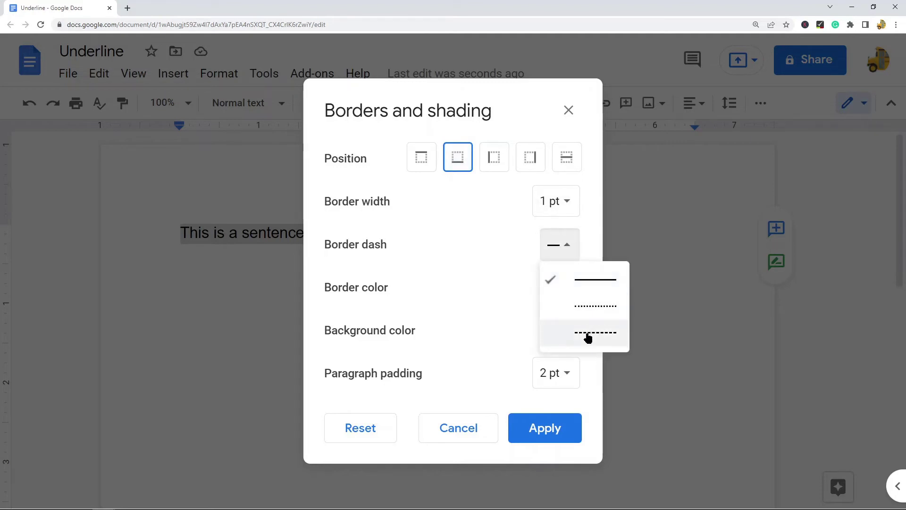
click(475, 261)
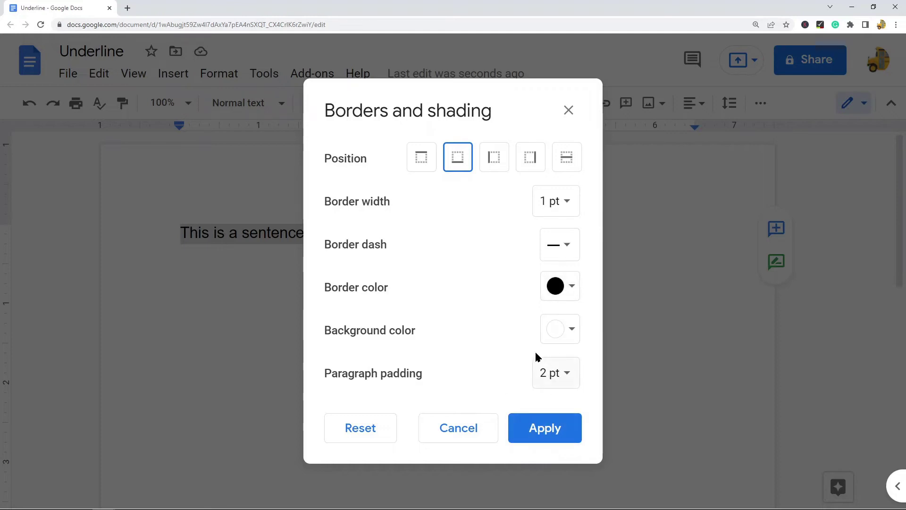
click(551, 433)
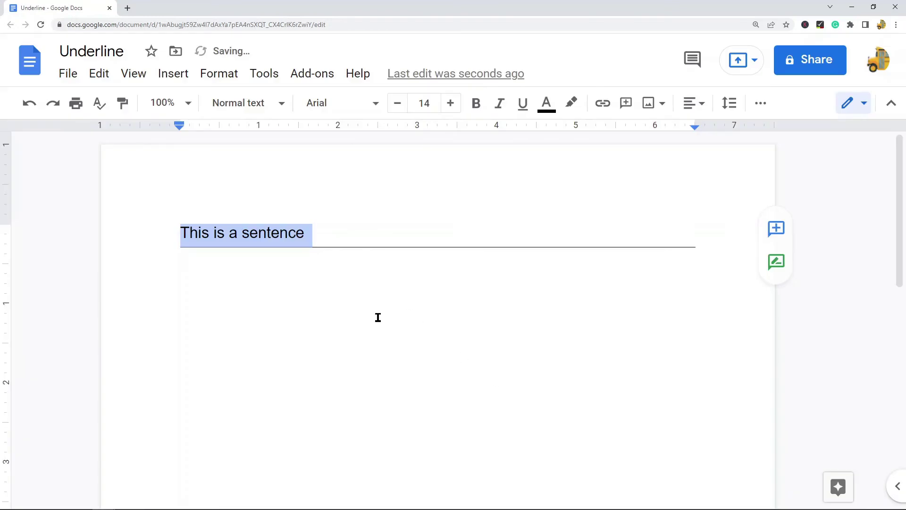
Select the sentence and underline it again.
click(376, 316)
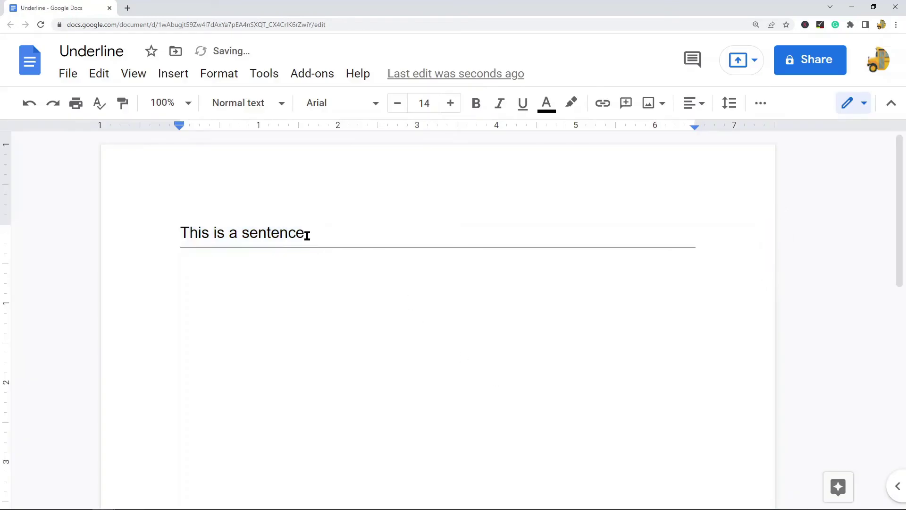
drag(180, 231, 388, 233)
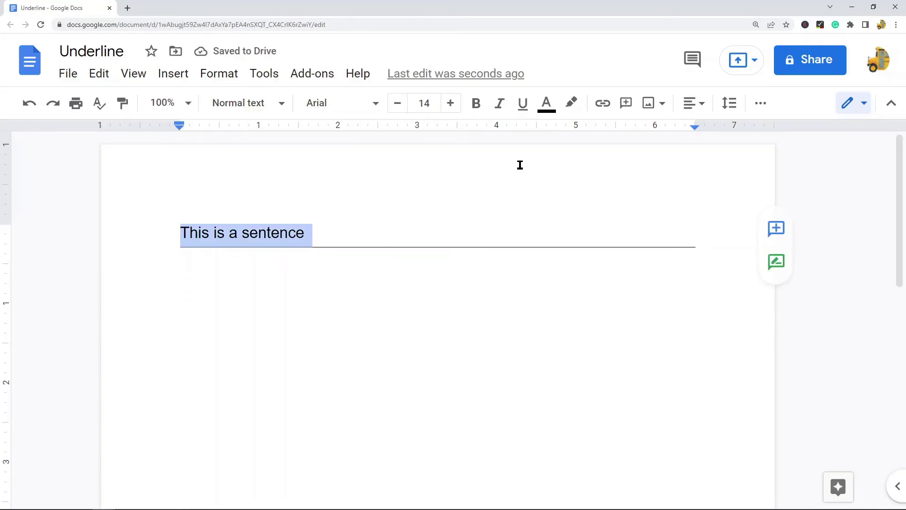
click(523, 103)
click(308, 281)
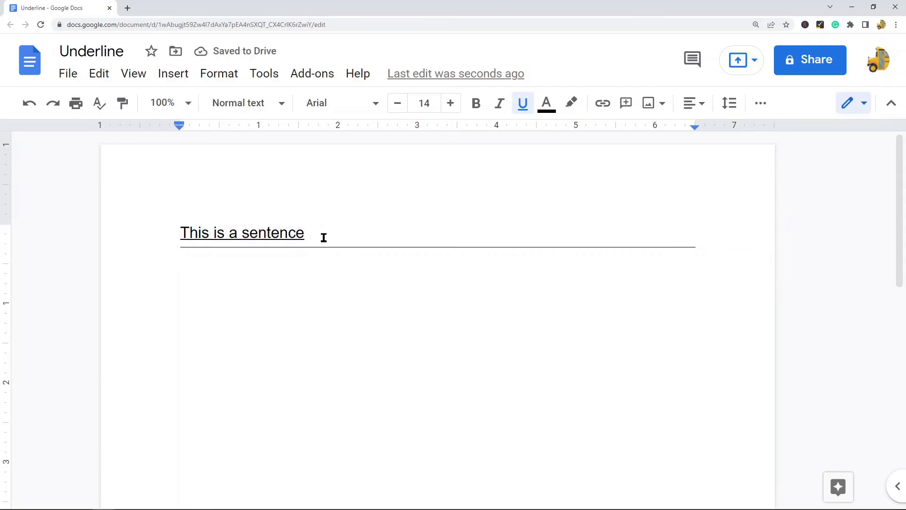
Select all and press Ctrl+U to take the underline off the sentence.
drag(340, 234, 140, 227)
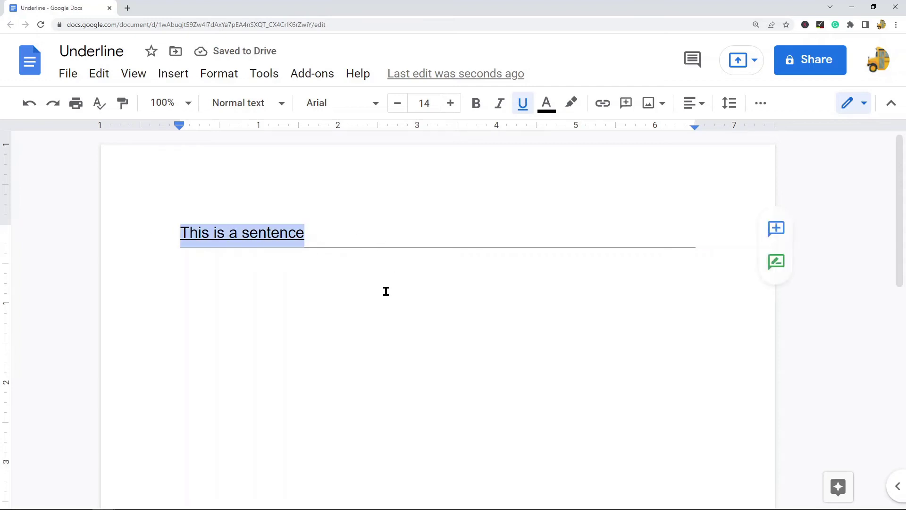
click(392, 256)
key(ctrl+a)
key(ctrl+u)
click(203, 255)
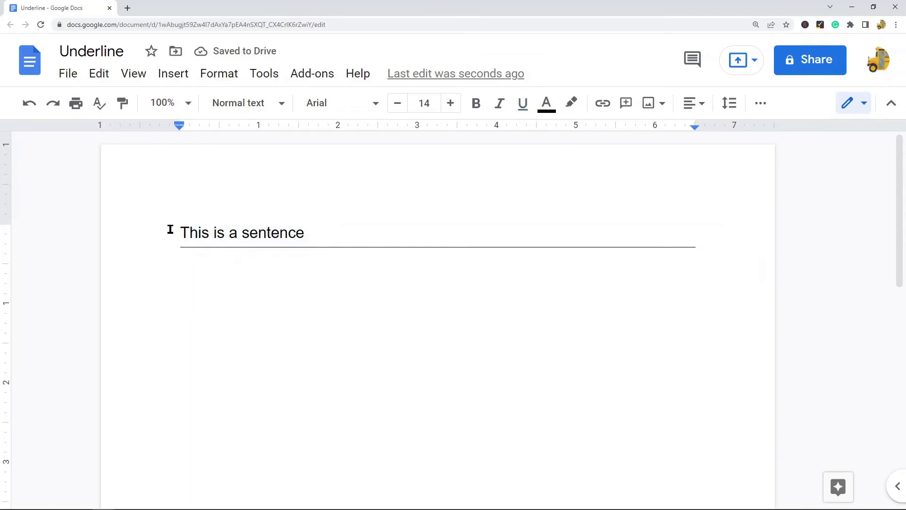
Toggle the Underline button on and off, leaving the sentence plain and selected.
drag(171, 228, 368, 233)
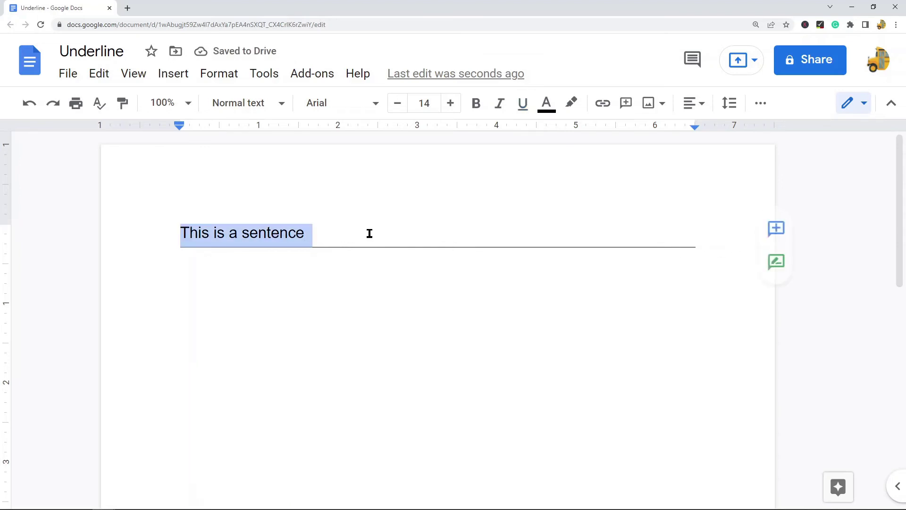
click(521, 103)
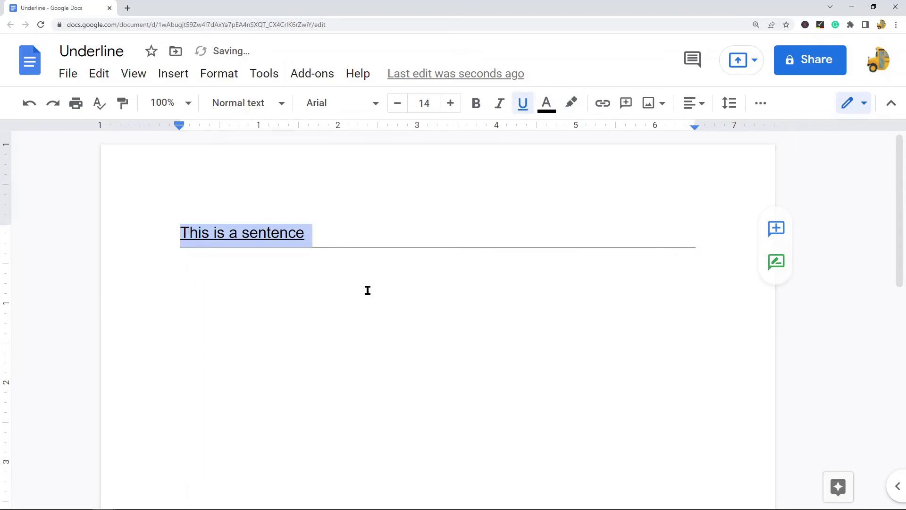
click(524, 106)
click(248, 282)
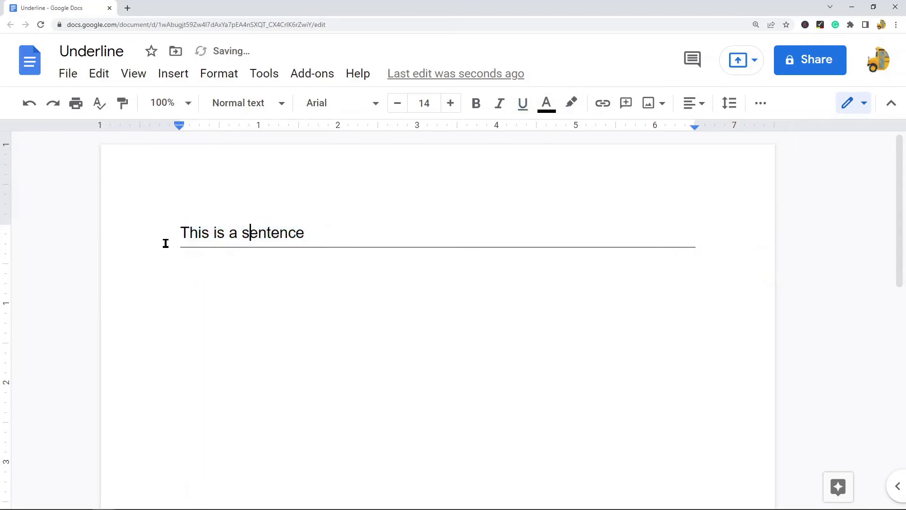
drag(173, 241, 645, 240)
click(328, 234)
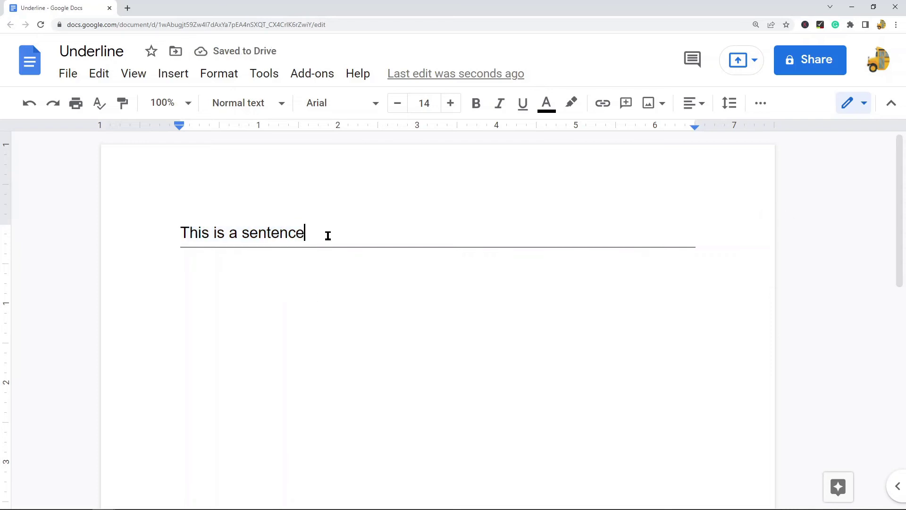
drag(92, 233, 388, 239)
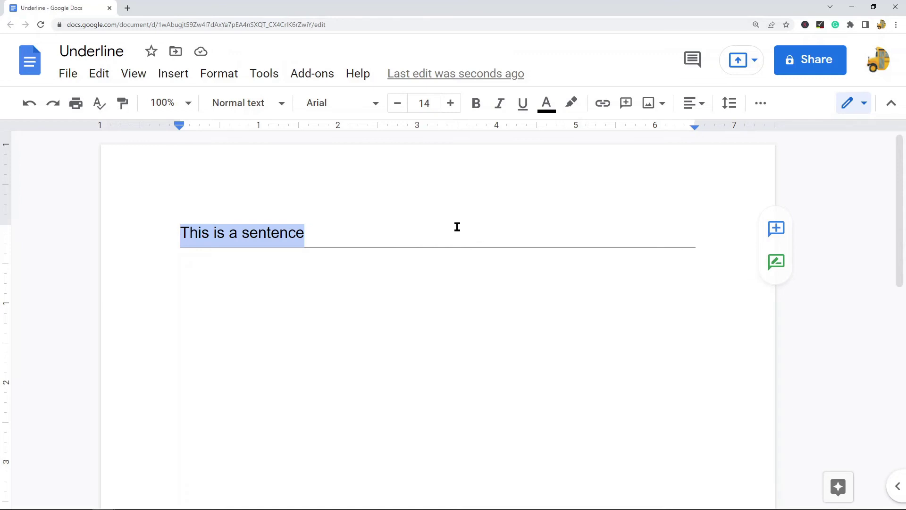
click(407, 249)
drag(324, 233, 124, 242)
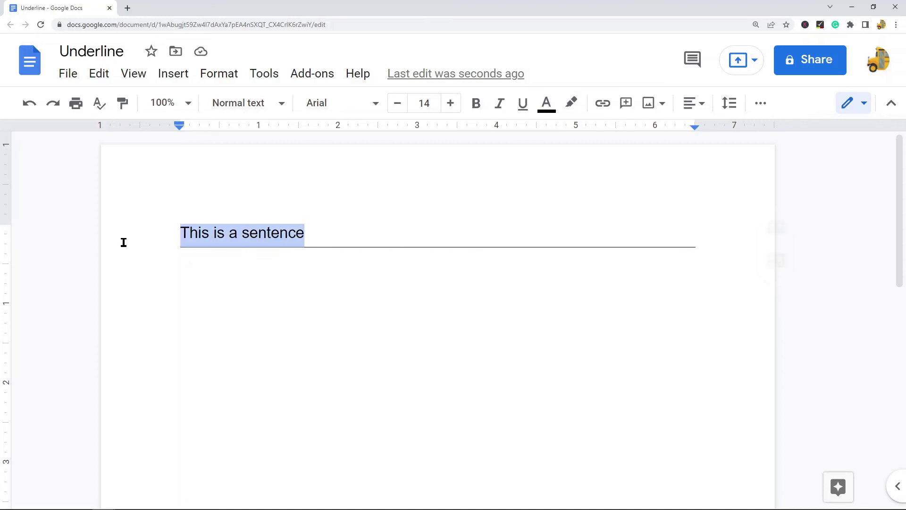
click(527, 112)
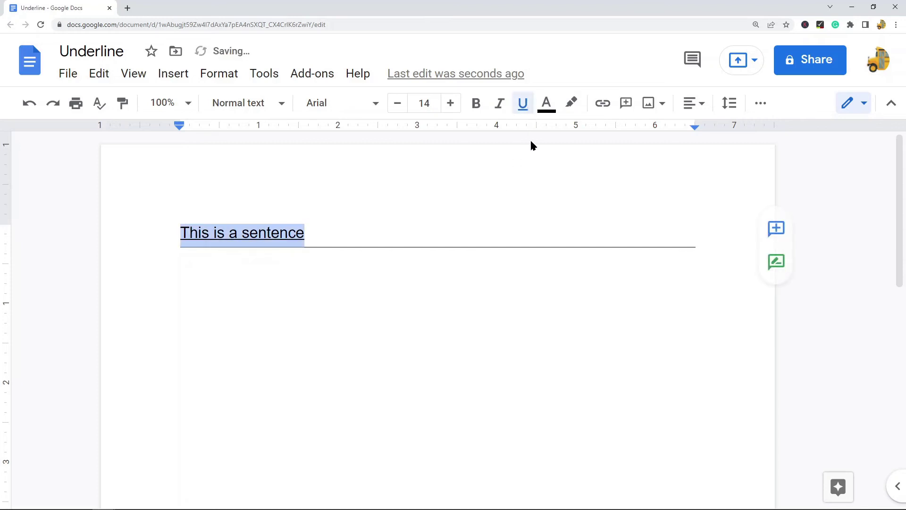
click(547, 105)
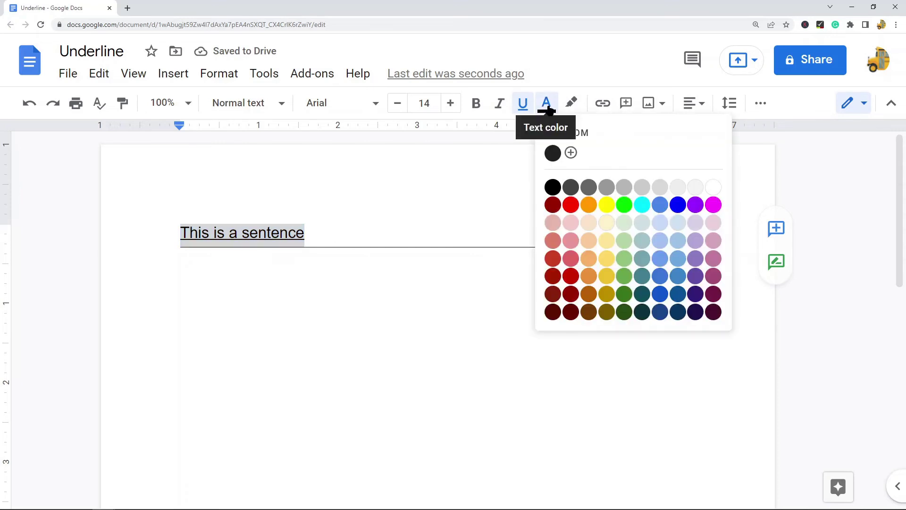
click(660, 206)
double_click(320, 259)
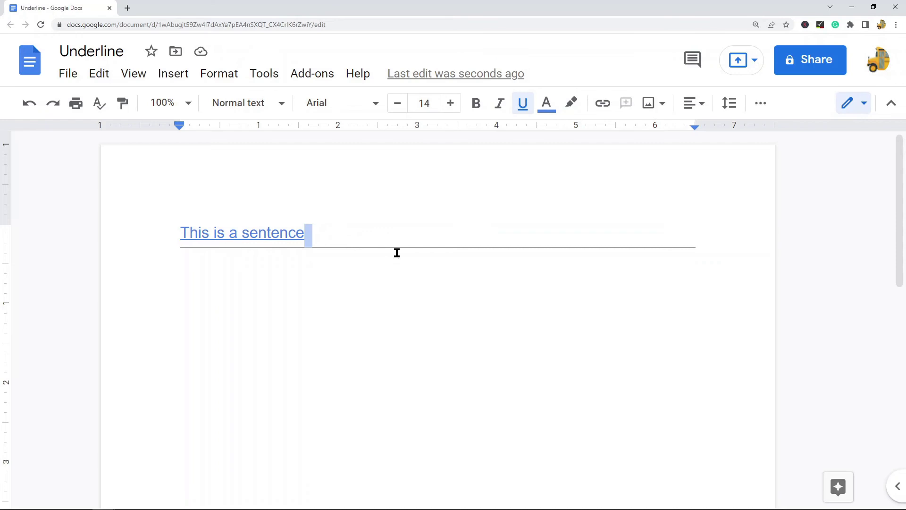
key(ctrl+z)
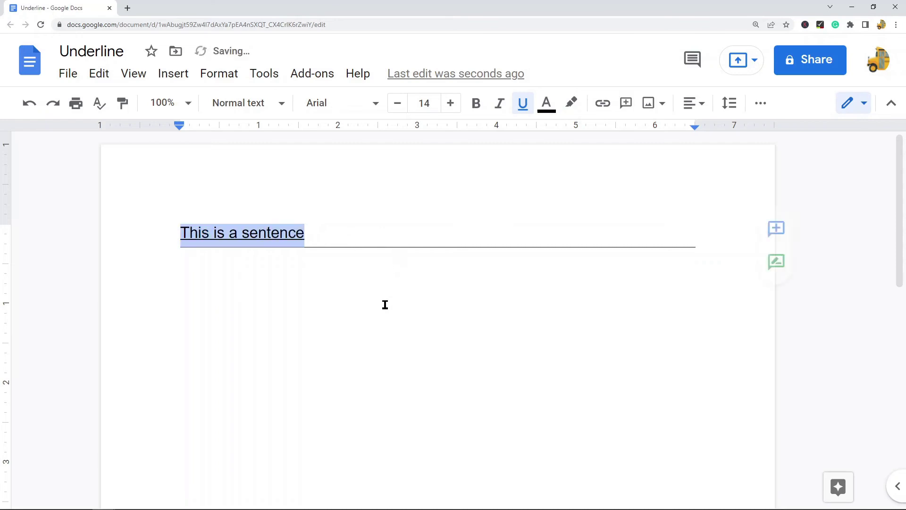
key(ctrl+z)
key(ctrl+z)
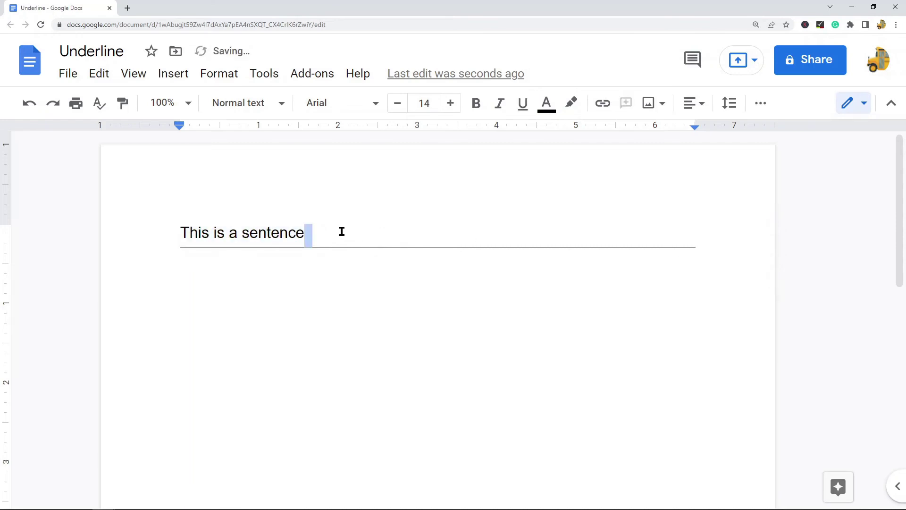
key(ctrl+z)
key(ctrl+z)
Change the paragraph's bottom border colour to light blue in Borders and shading.
drag(182, 231, 350, 233)
click(203, 77)
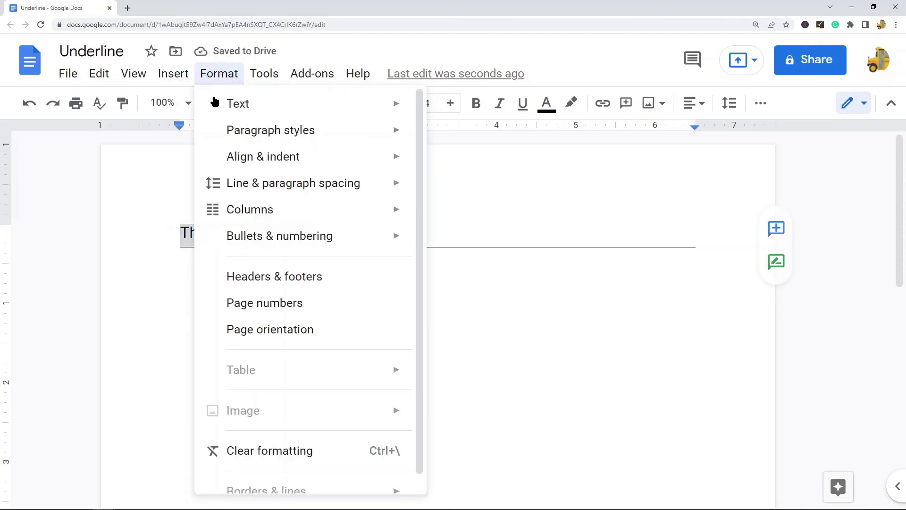
mouse_move(236, 133)
click(528, 142)
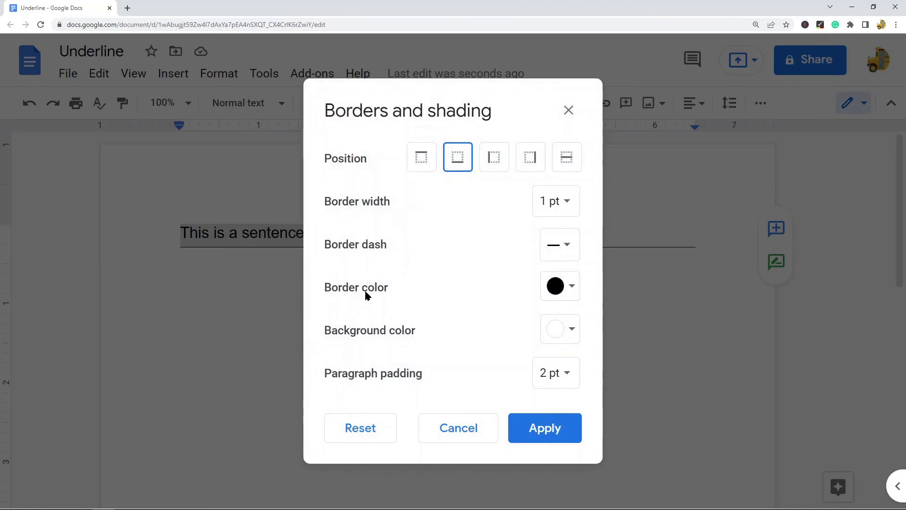
click(570, 285)
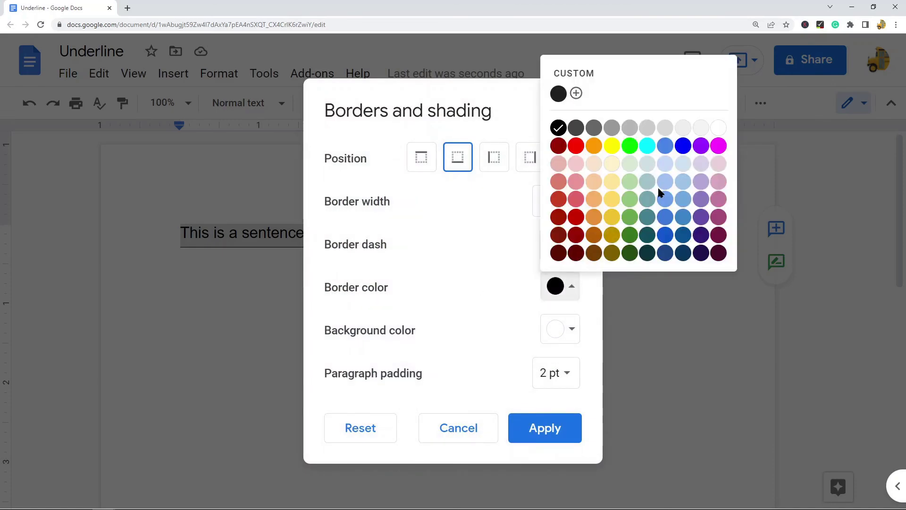
click(559, 430)
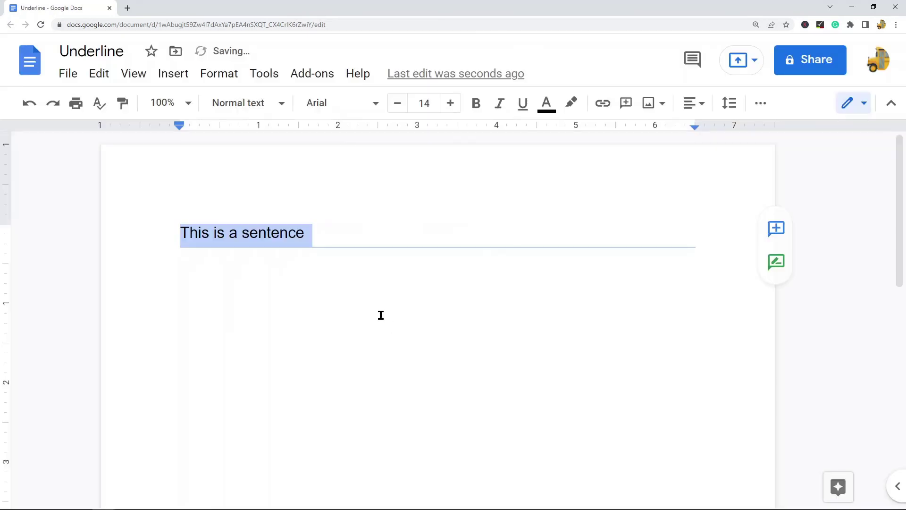
click(452, 303)
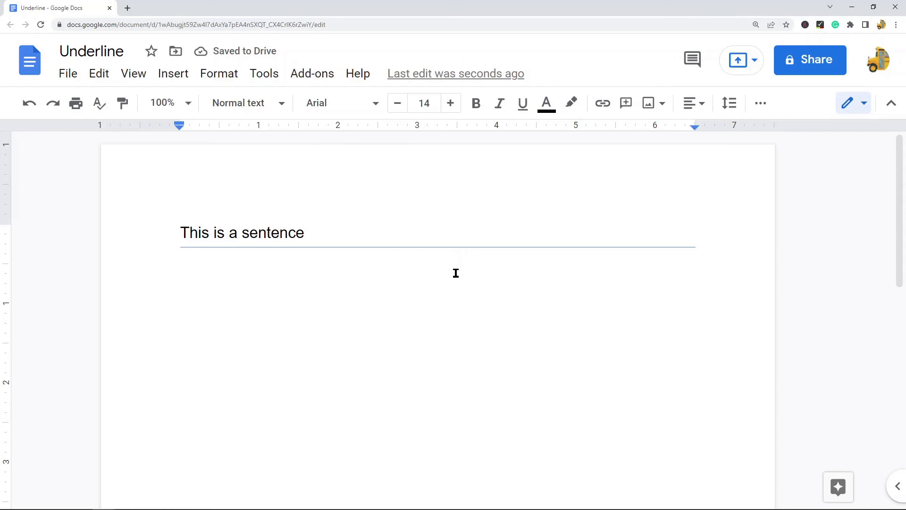
Undo the border colour and bottom border changes with Ctrl+Z.
key(ctrl+a)
key(ctrl+u)
key(ctrl+z)
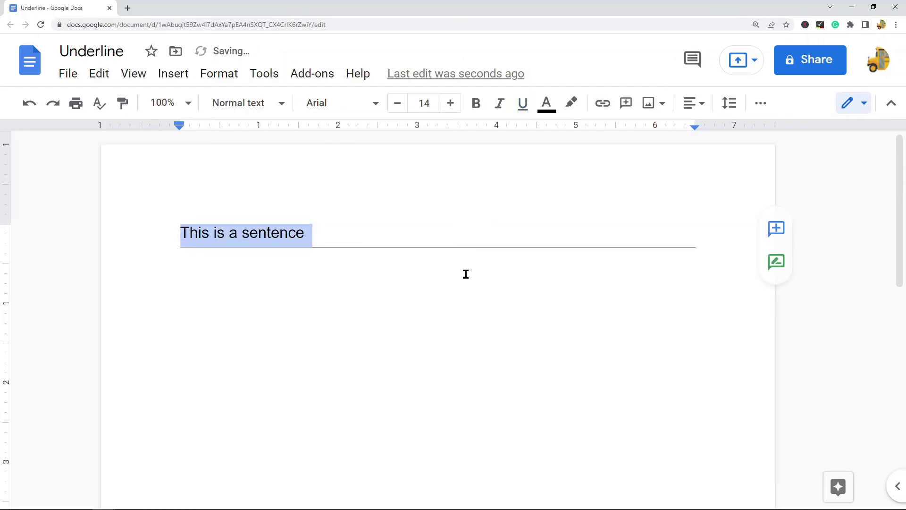
key(ctrl+z)
click(248, 256)
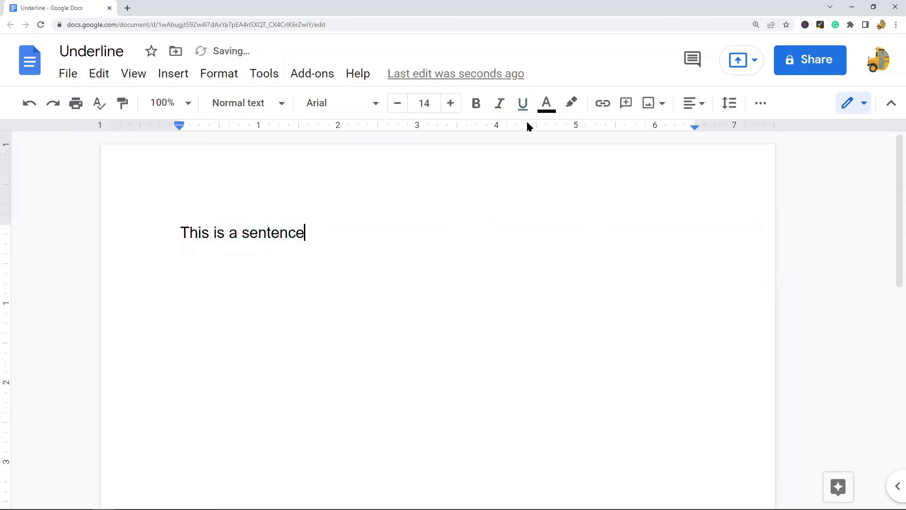
Underline the sentence with the U button, remove it again, and reselect the sentence.
shift+click(156, 241)
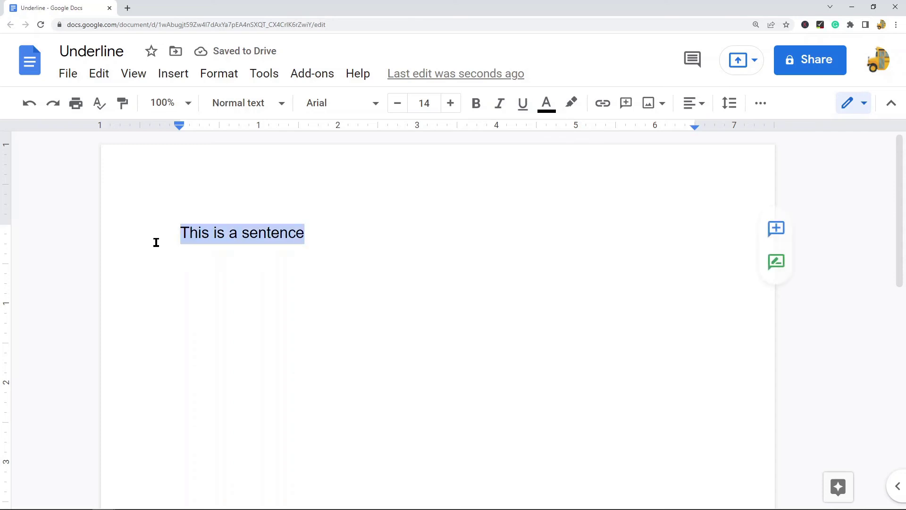
click(522, 104)
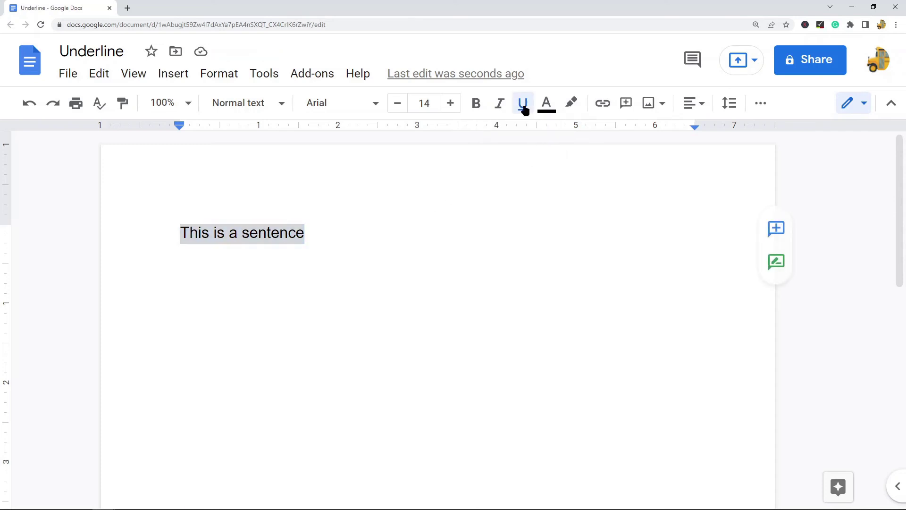
click(451, 235)
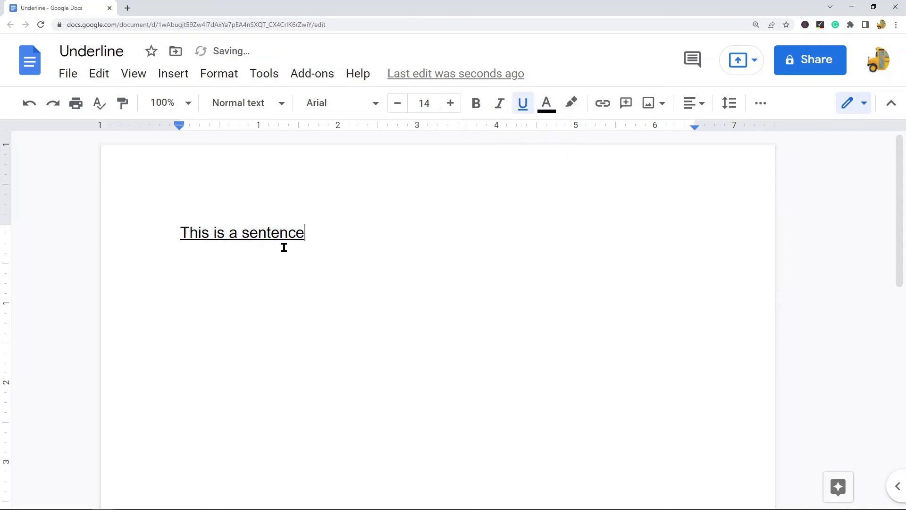
drag(179, 235, 433, 245)
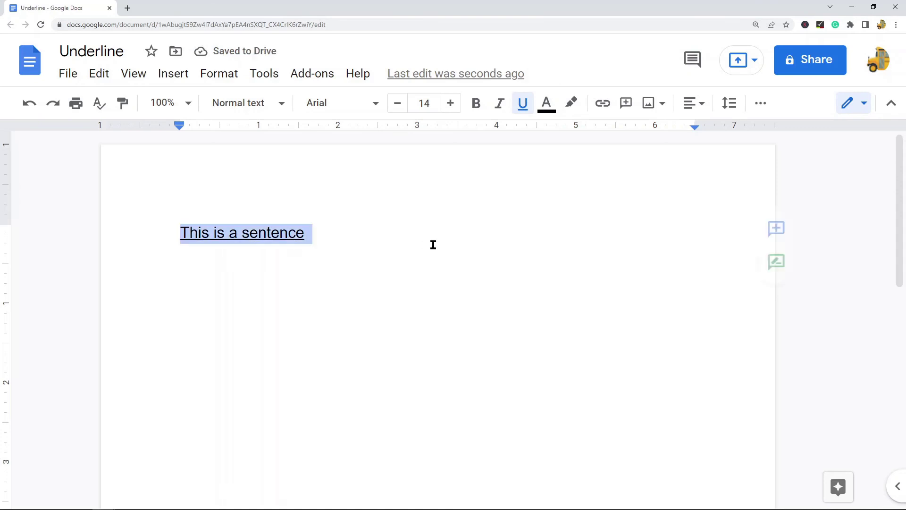
click(522, 103)
click(483, 301)
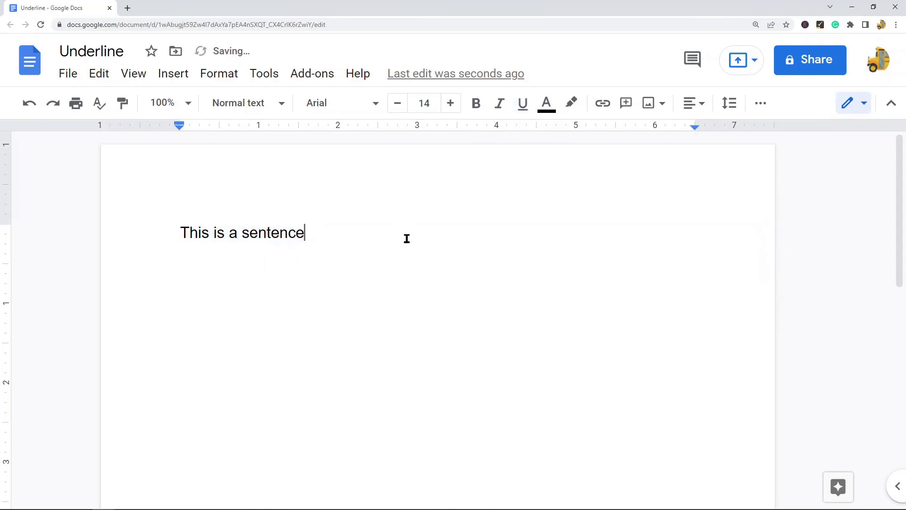
drag(404, 236, 89, 218)
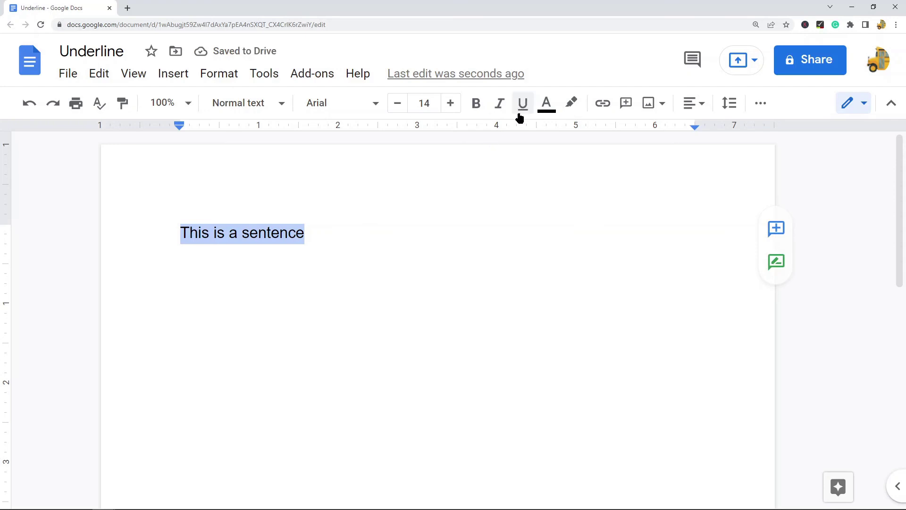